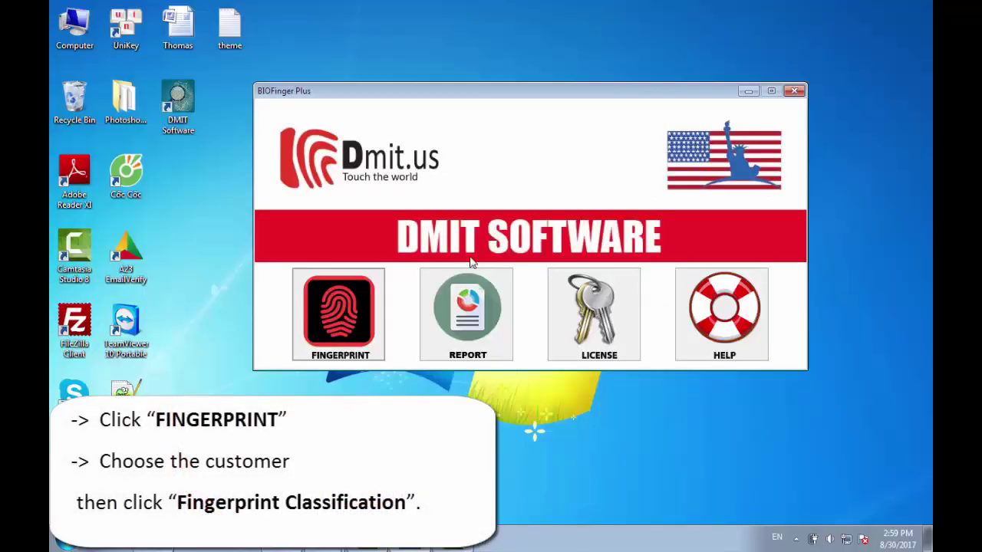
# Show the fingerprint customer list, try the not-scanned filter, then restore All and select the customer.
pyautogui.click(347, 335)
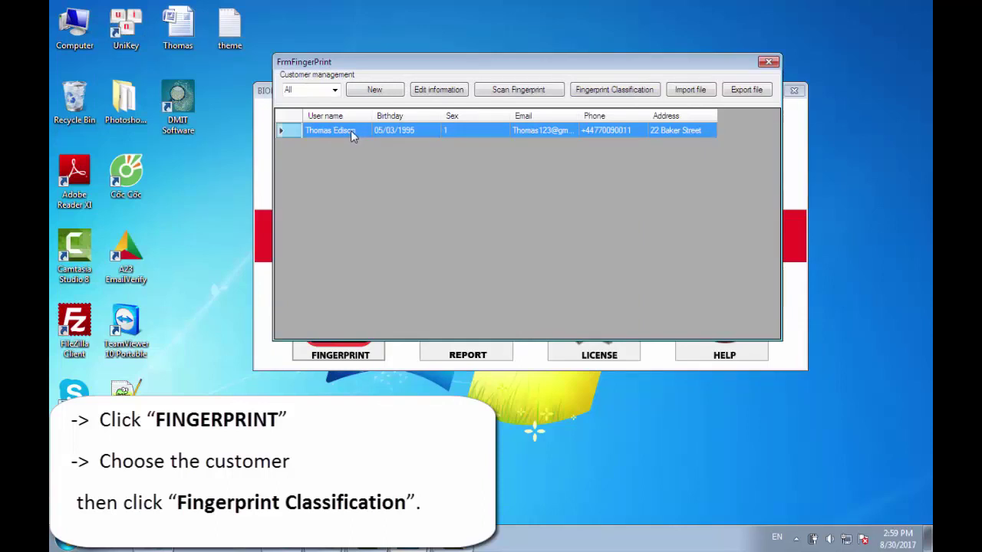
pyautogui.click(333, 91)
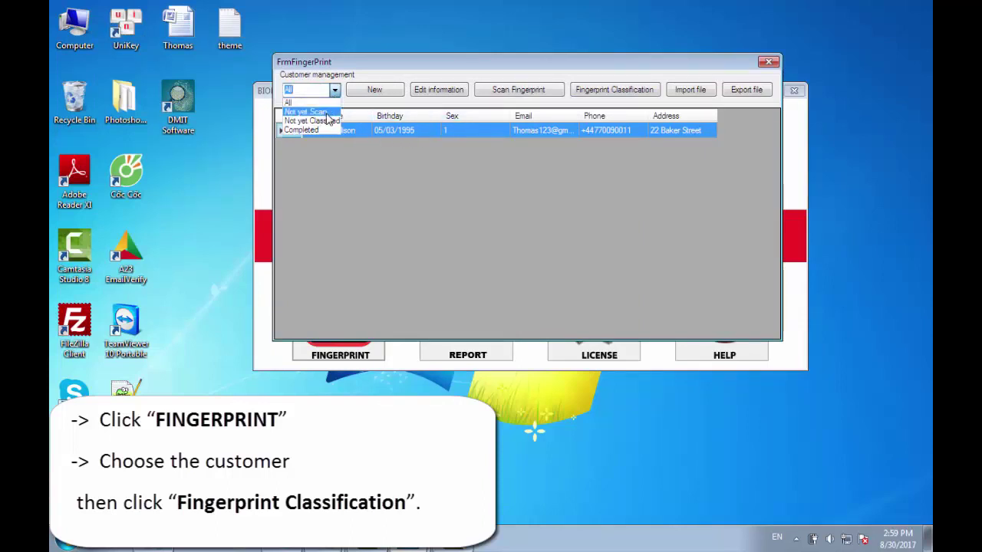
pyautogui.click(322, 111)
pyautogui.click(333, 91)
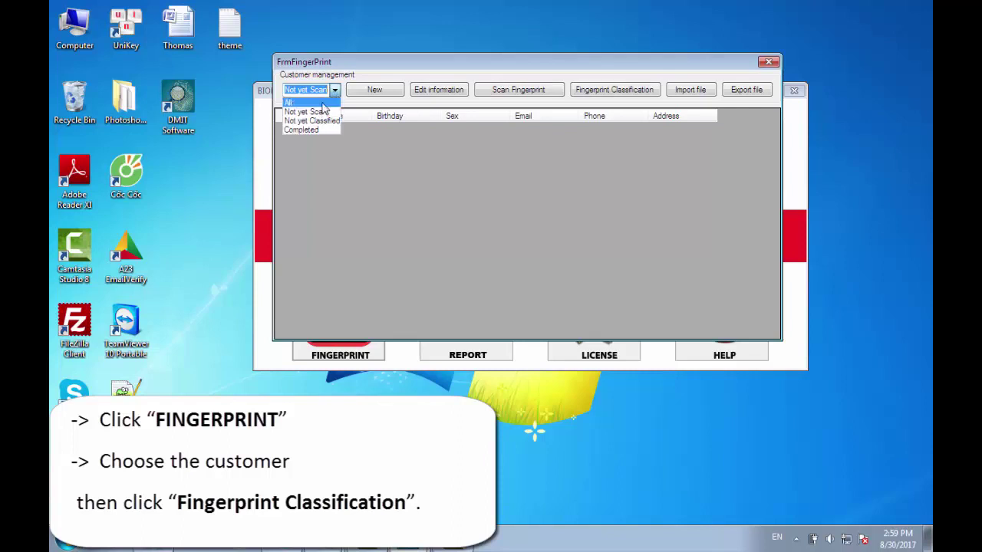
pyautogui.click(314, 100)
pyautogui.click(336, 133)
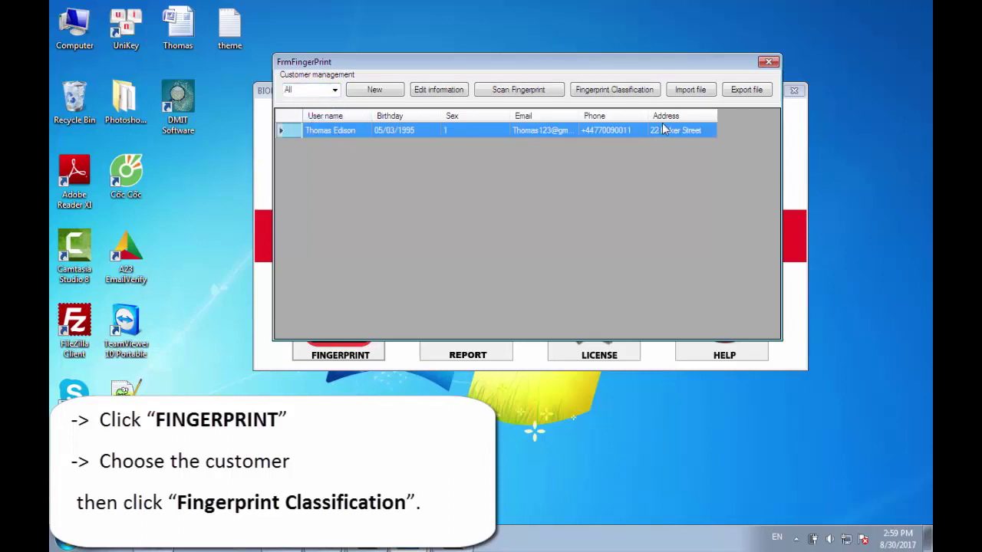
# Open the customer's fingerprint classification window and shift it slightly down and right.
pyautogui.click(610, 91)
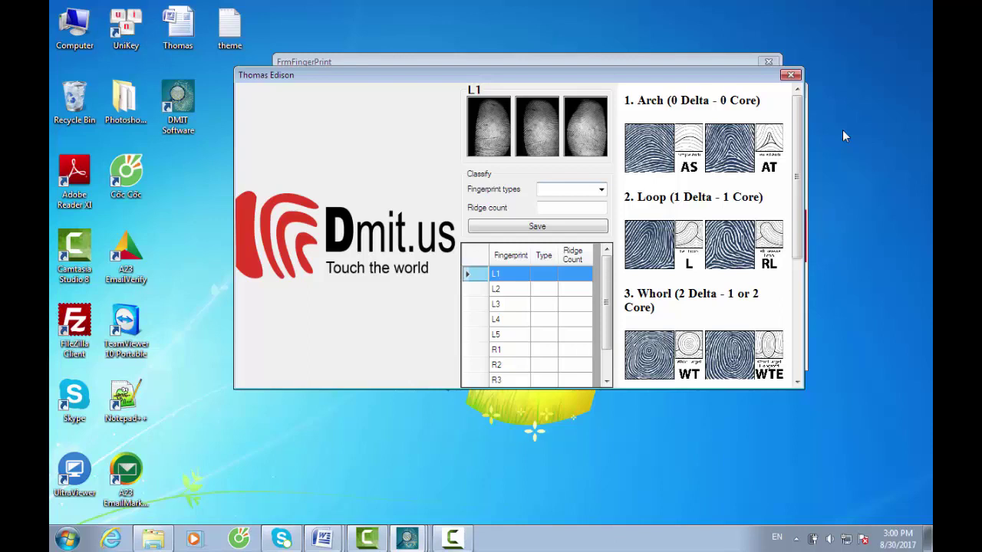
pyautogui.moveTo(690, 81); pyautogui.dragTo(704, 106)
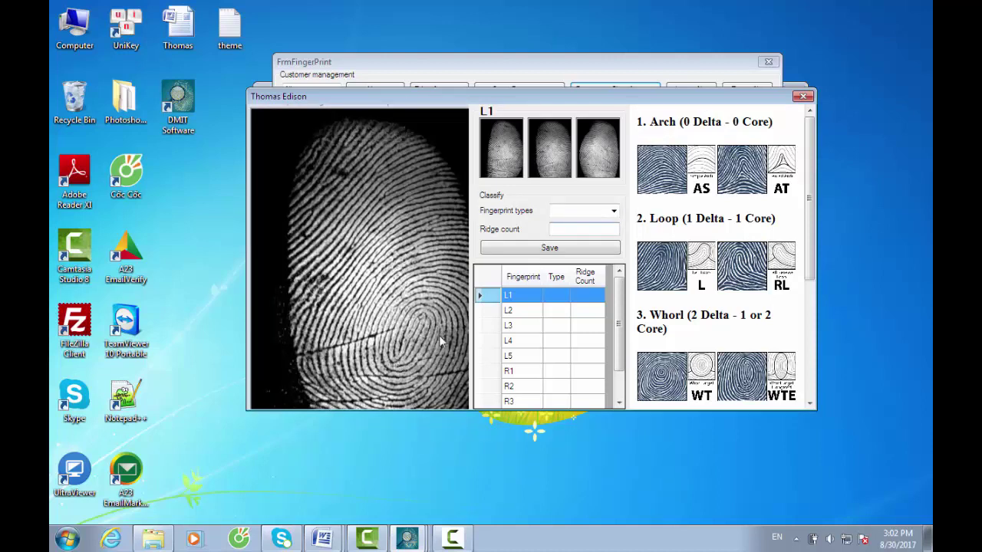
# Set L1 to fingerprint type WC with ridge count 13, comparing enlarged prints, and save.
pyautogui.click(615, 213)
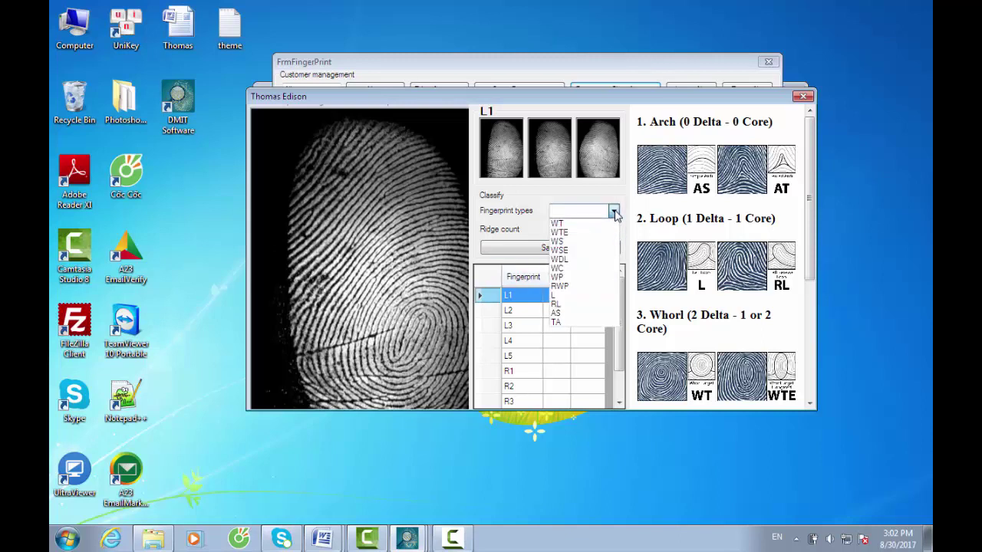
pyautogui.click(581, 269)
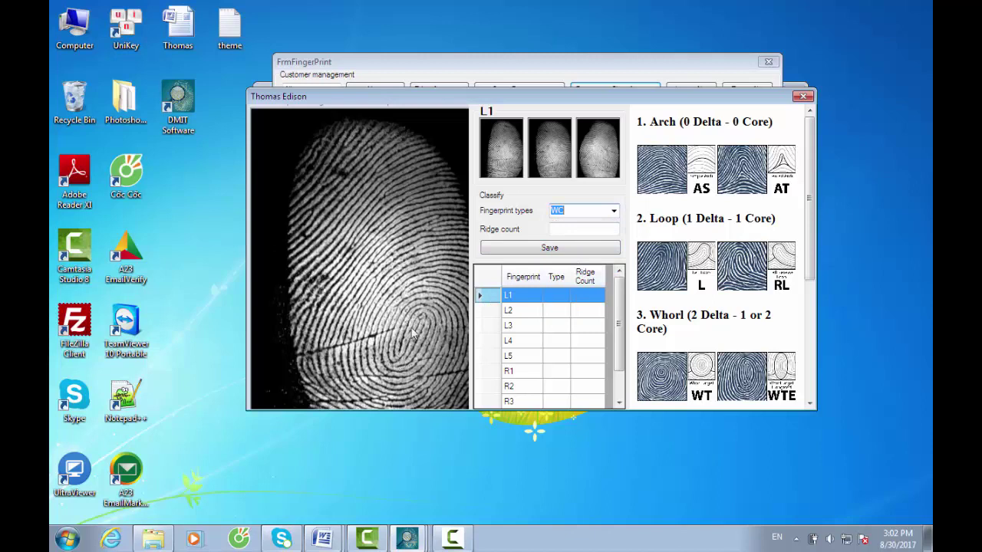
pyautogui.click(575, 229)
pyautogui.click(506, 163)
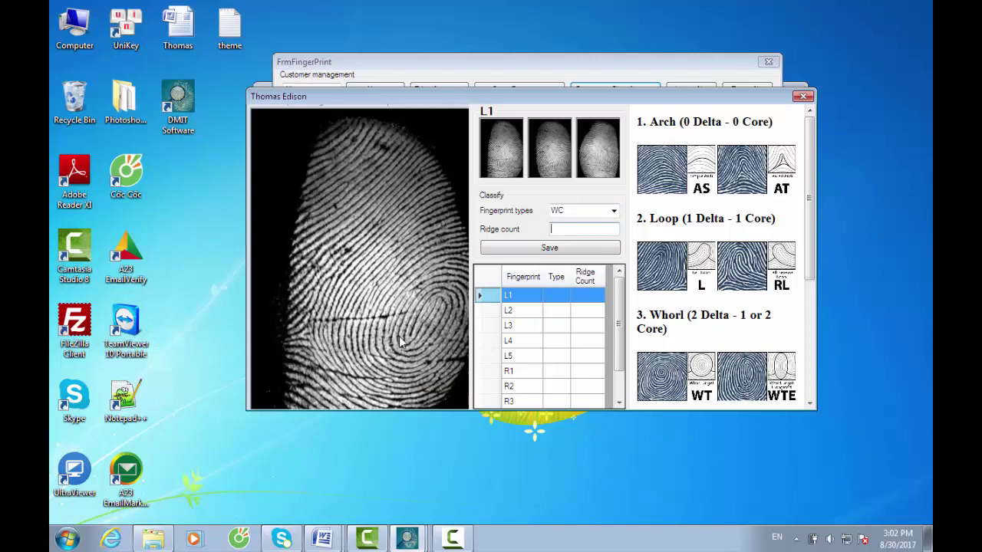
pyautogui.click(604, 167)
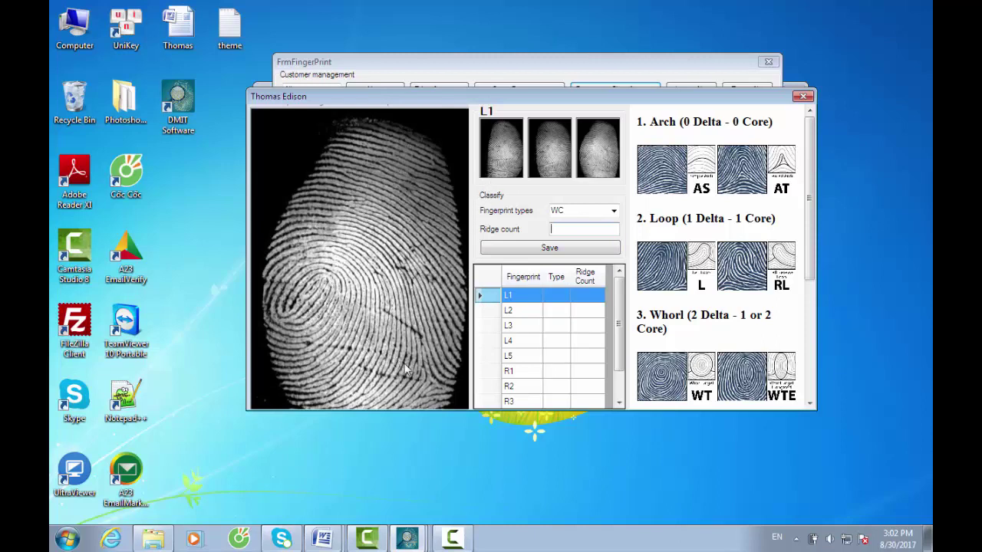
pyautogui.click(512, 155)
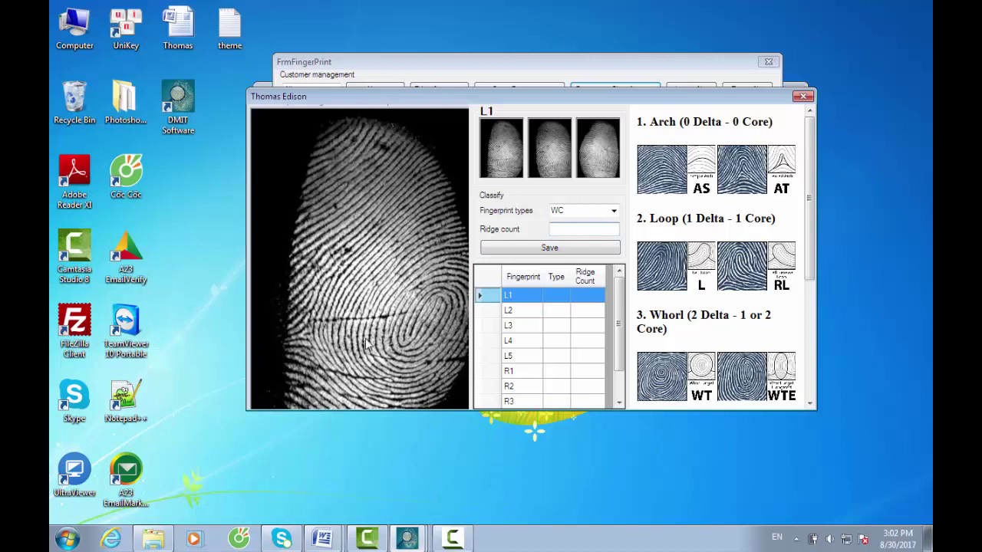
pyautogui.write('13')
pyautogui.click(549, 247)
# Check the L2 and R5 fingerprint rows in the classification list.
pyautogui.click(583, 311)
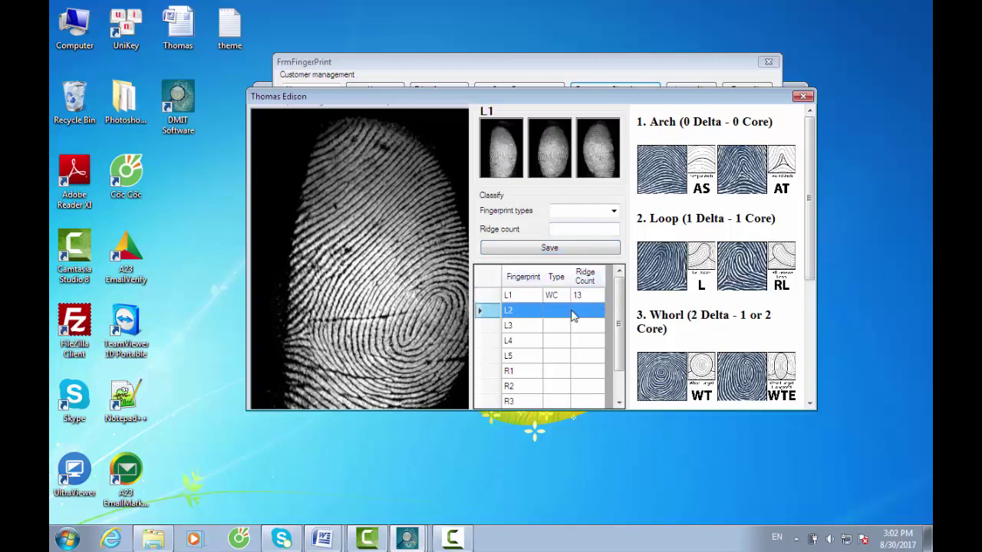
pyautogui.click(560, 169)
pyautogui.scroll(-1, 618, 361)
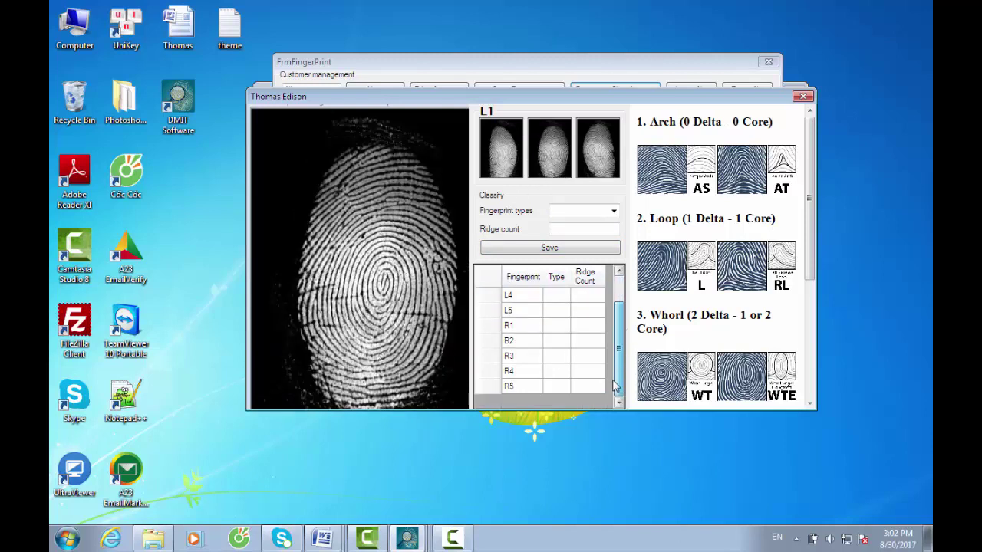
pyautogui.click(553, 388)
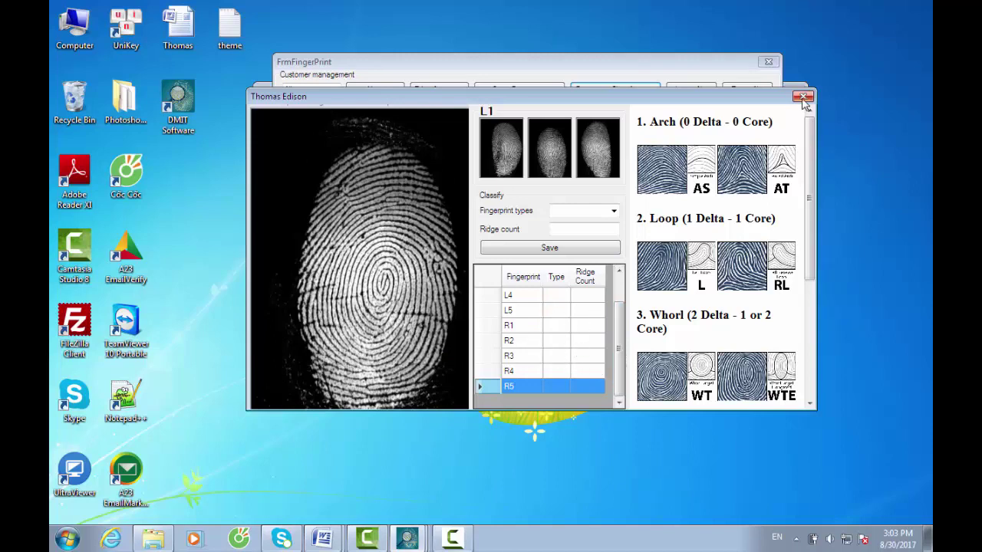
pyautogui.scroll(1, 623, 305)
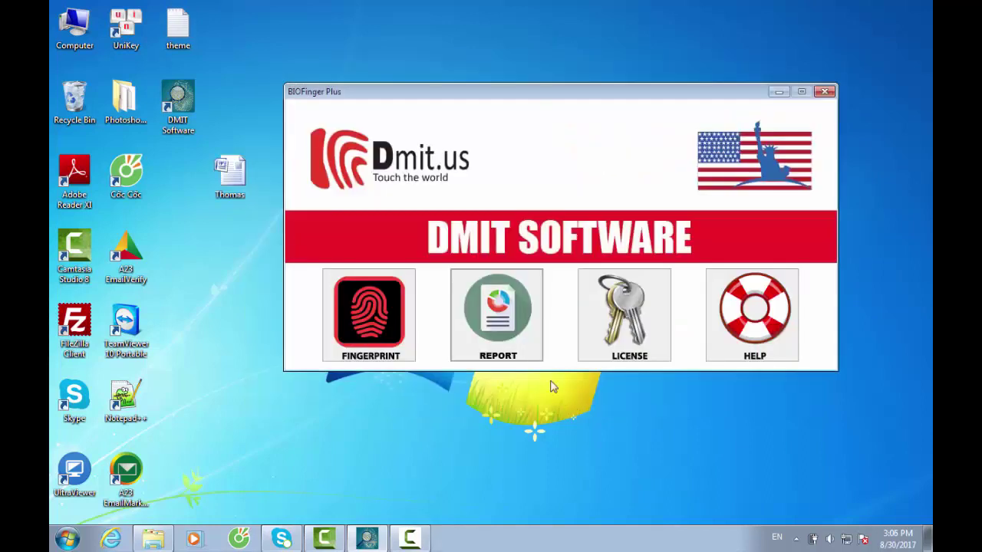
pyautogui.click(514, 334)
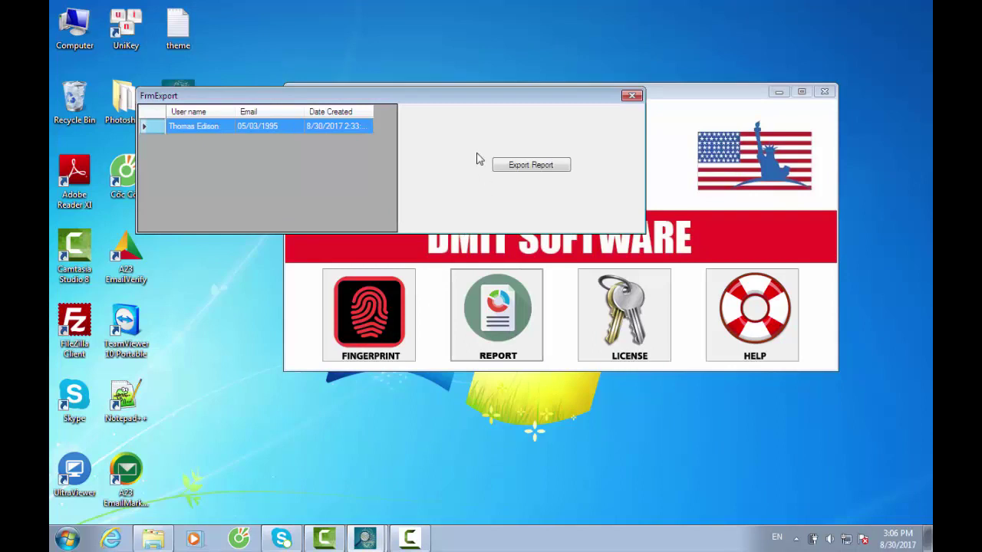
pyautogui.moveTo(497, 97); pyautogui.dragTo(646, 116)
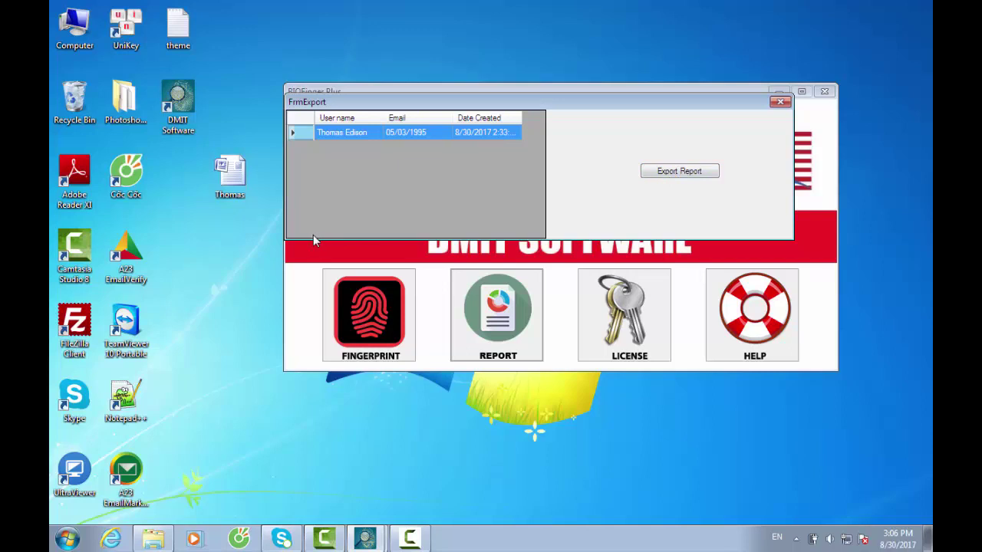
pyautogui.click(779, 102)
# Open the exported DMIT report in Word, scroll through it and select the cover-page customer name, then close Word.
pyautogui.click(778, 95)
pyautogui.doubleClick(230, 181)
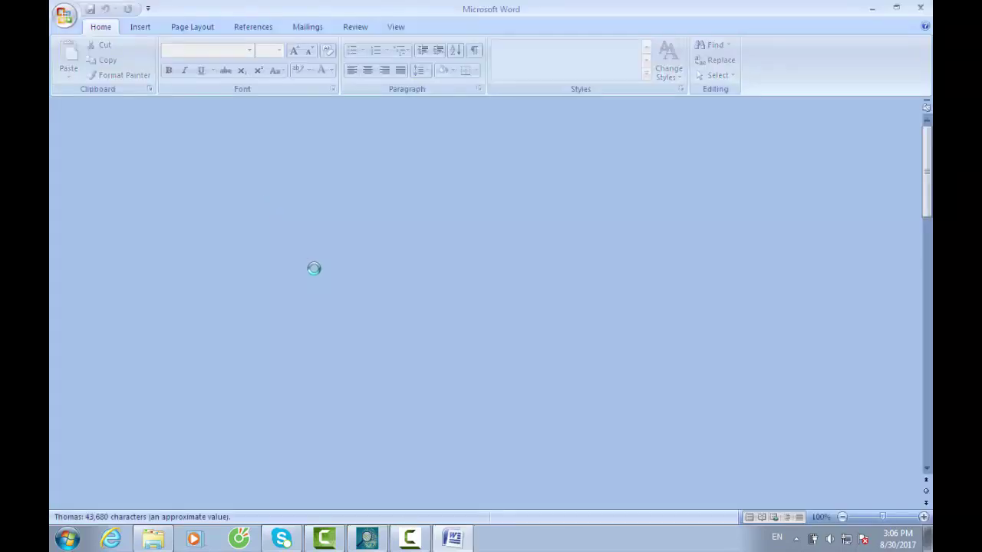
pyautogui.scroll(-8, 573, 295)
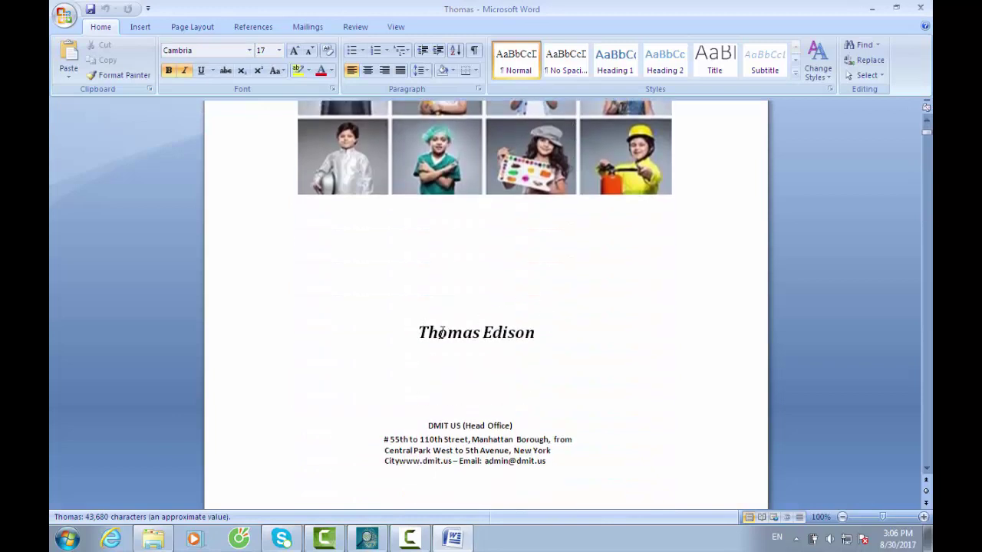
pyautogui.moveTo(426, 319); pyautogui.dragTo(537, 358)
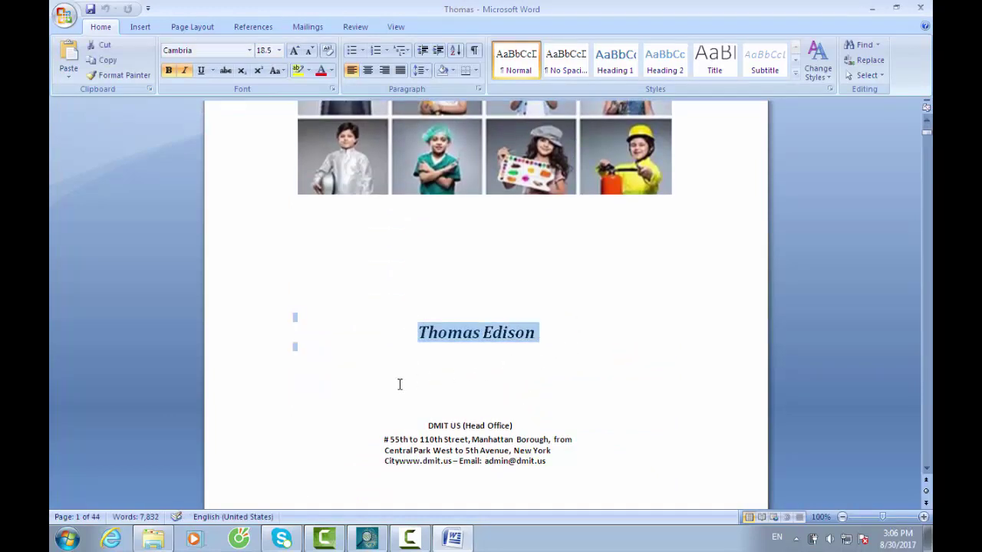
pyautogui.scroll(8, 398, 384)
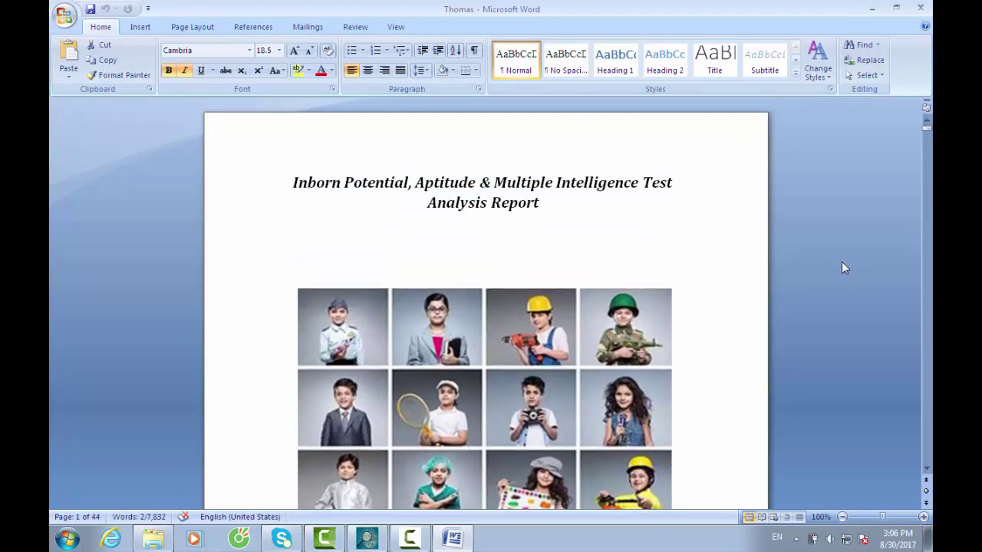
pyautogui.scroll(-2, 841, 268)
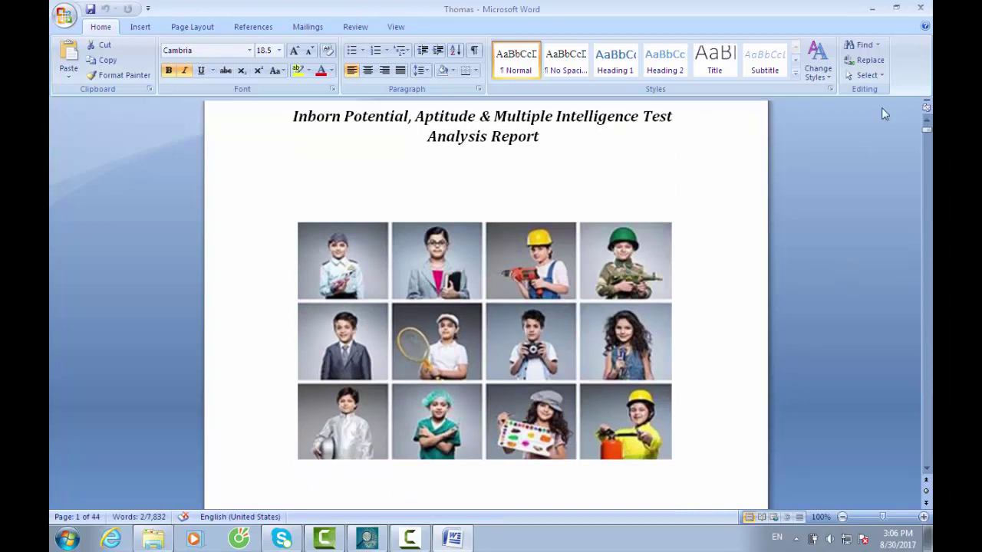
pyautogui.click(920, 8)
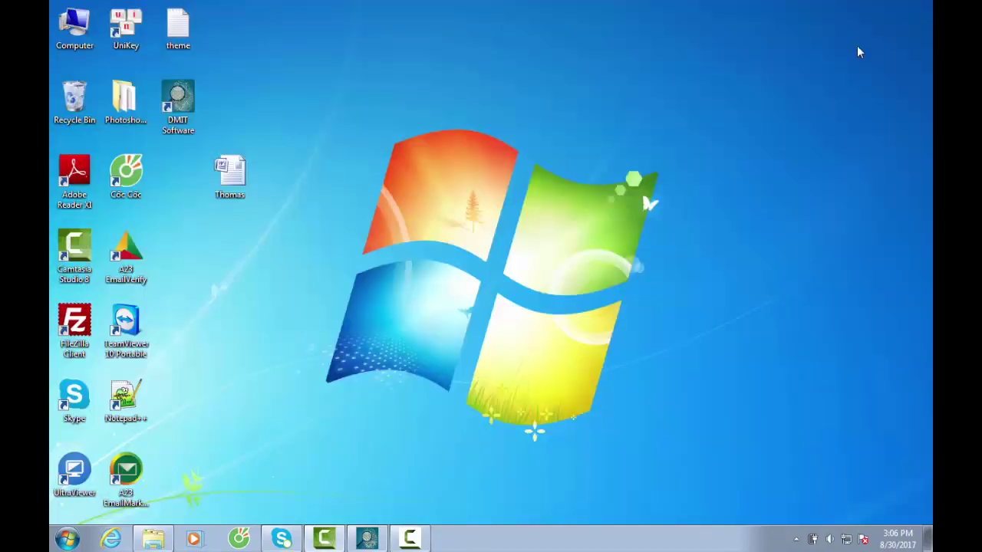